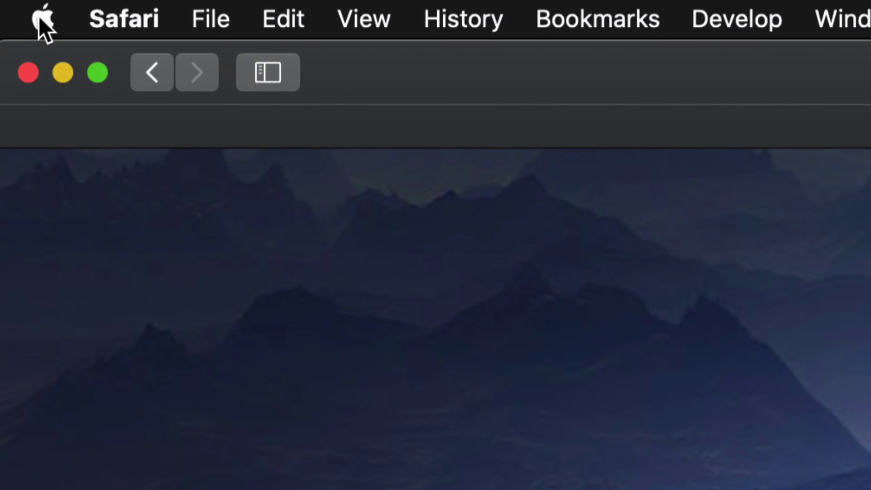
- Launch the App Store from the Apple menu to see its nine pending updates
{"action": "left_click", "coordinate": [43, 20]}
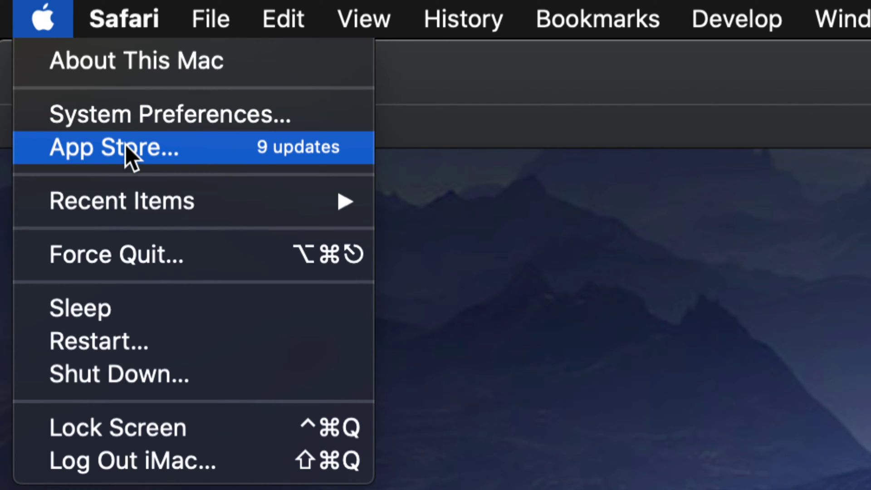
{"action": "left_click", "coordinate": [102, 161]}
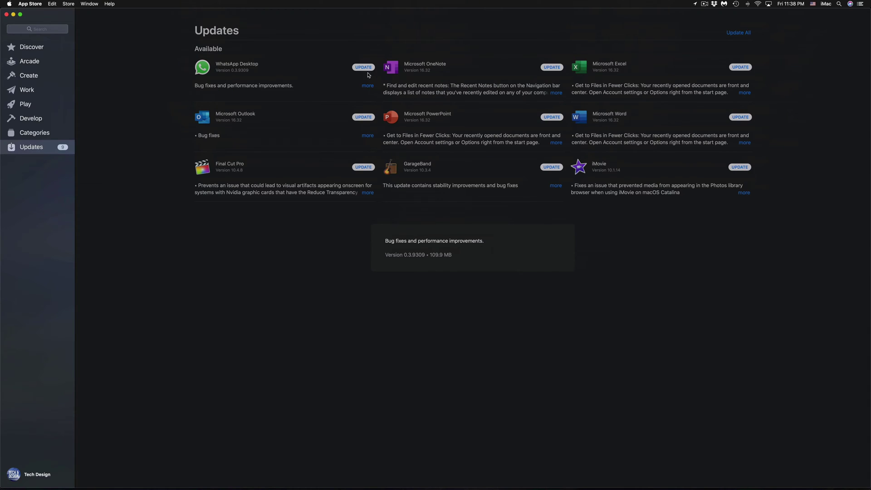
- Update WhatsApp Desktop (version 0.3.9309, 109.9 MB) from the Updates list
{"action": "left_click", "coordinate": [363, 69]}
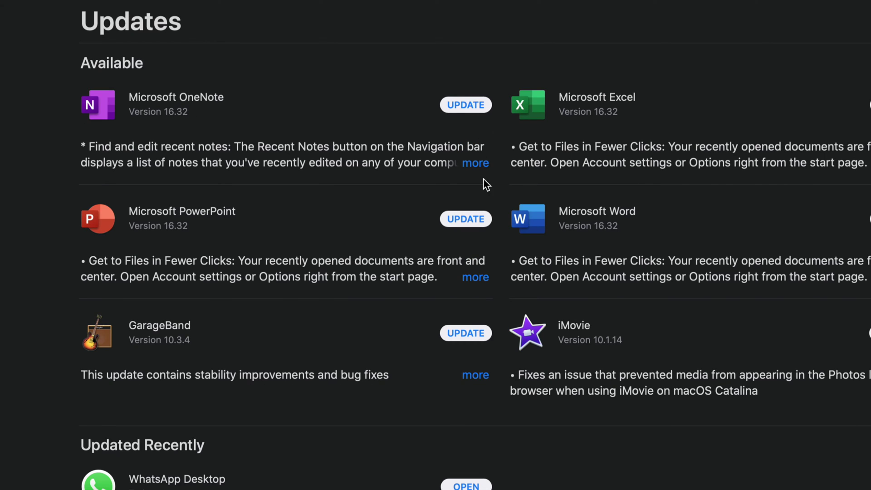
{"action": "scroll", "coordinate": [489, 476], "scroll_direction": "down", "scroll_amount": 5}
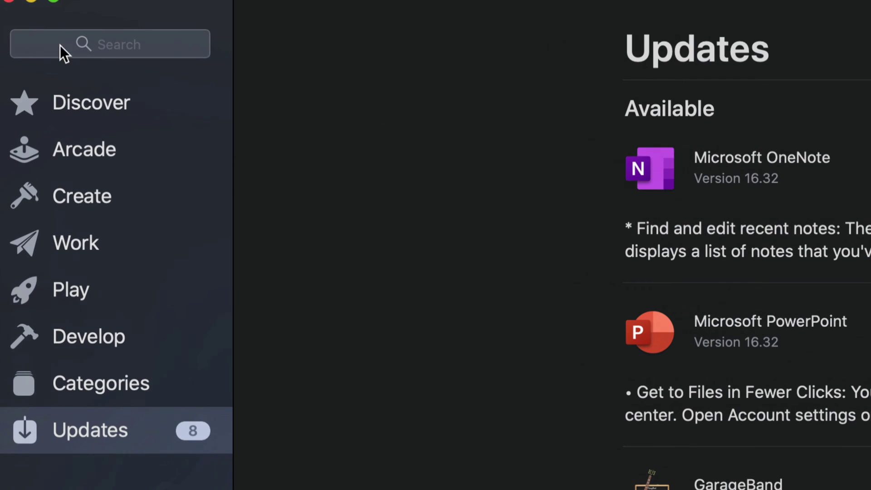
- Search for 'final cut pro' and start the Final Cut Pro update from its app page
{"action": "left_click", "coordinate": [134, 37]}
{"action": "type", "text": "fin"}
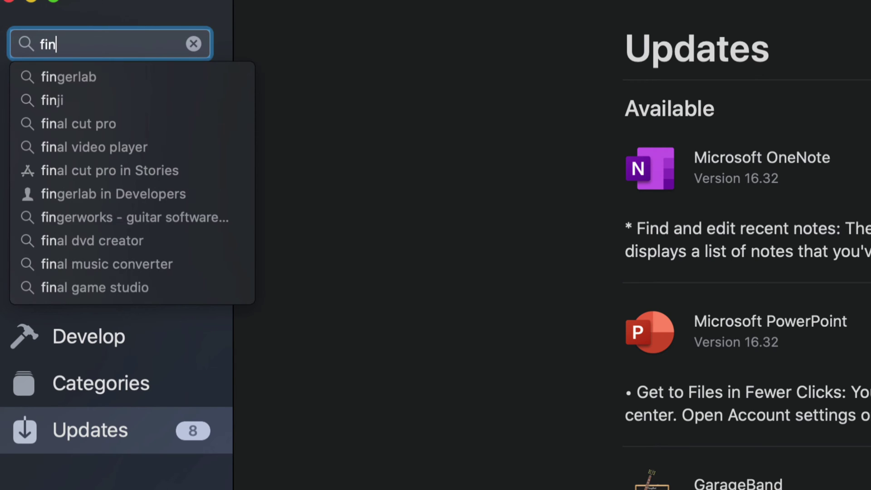
{"action": "type", "text": "al c"}
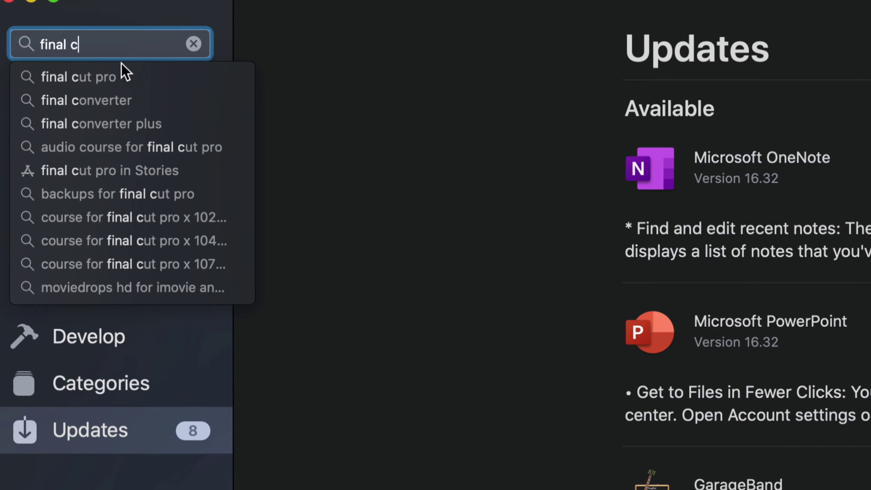
{"action": "left_click", "coordinate": [118, 68]}
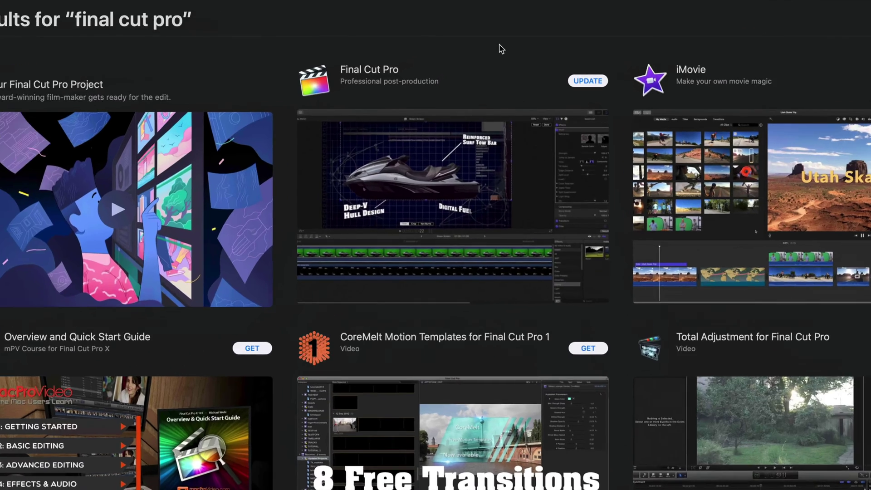
{"action": "left_click", "coordinate": [345, 83]}
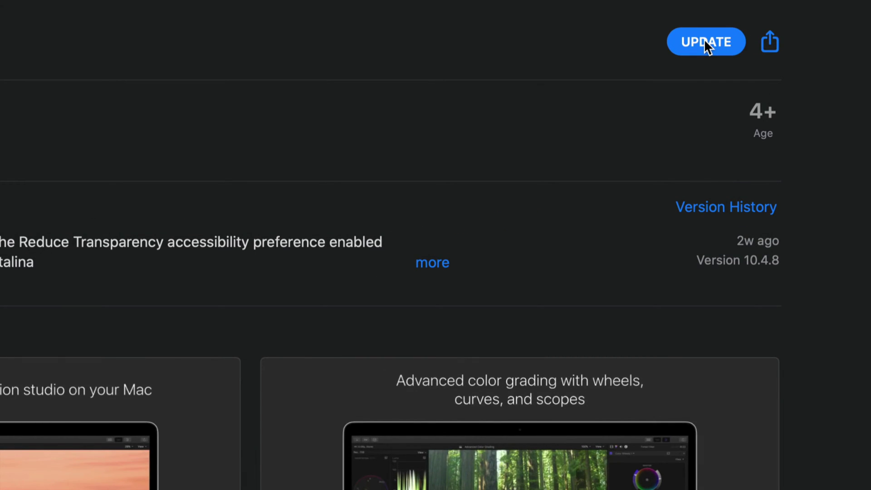
{"action": "left_click", "coordinate": [704, 39]}
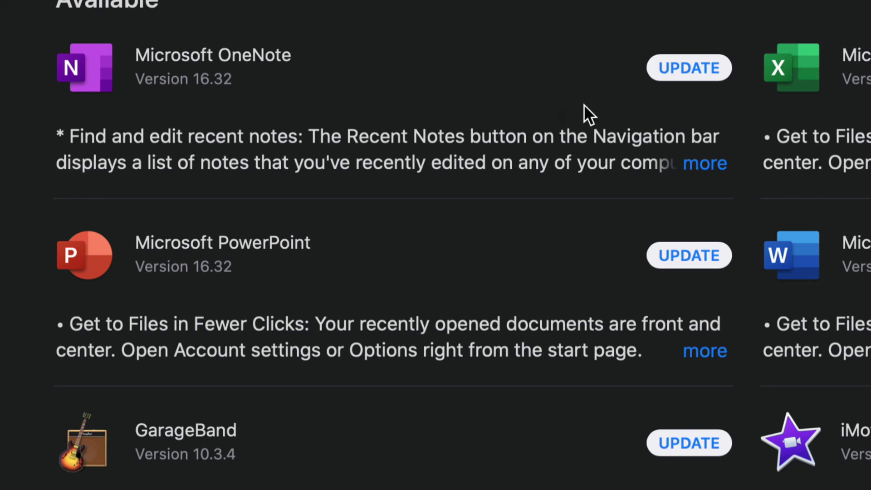
- Update OneNote, Excel, Word, Outlook and GarageBand, and expand PowerPoint's full release notes
{"action": "left_click", "coordinate": [671, 66]}
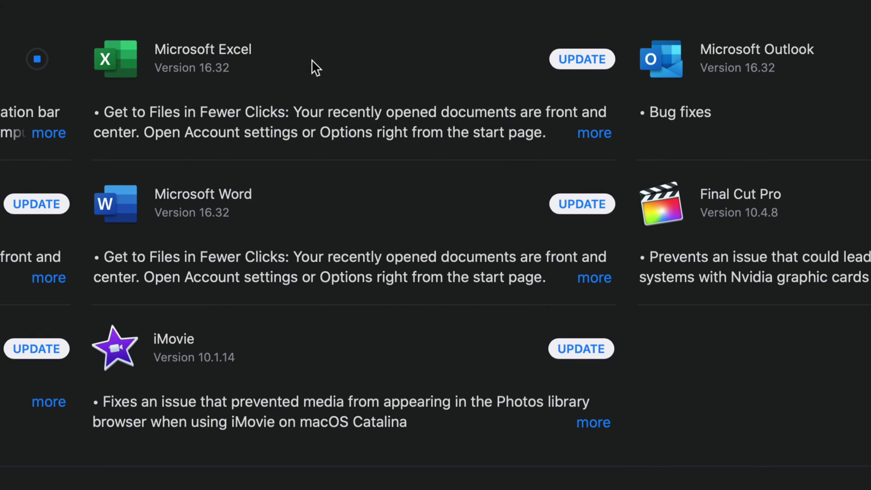
{"action": "left_click", "coordinate": [585, 60]}
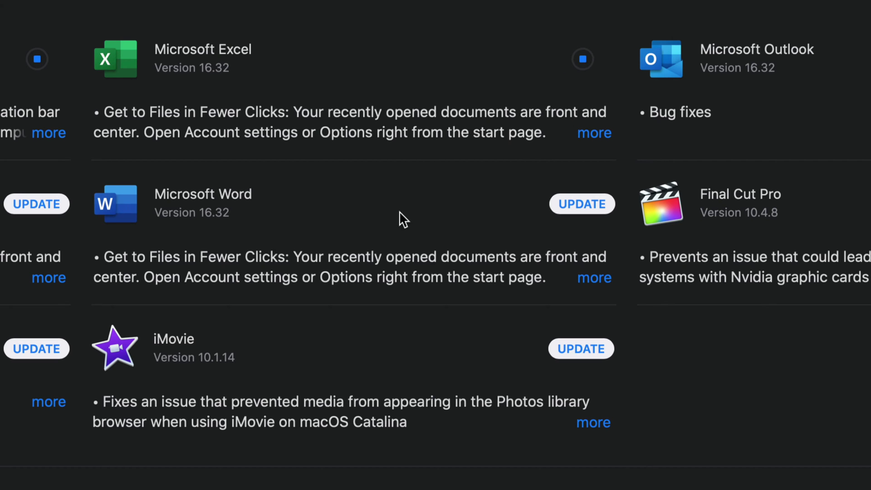
{"action": "left_click", "coordinate": [602, 205]}
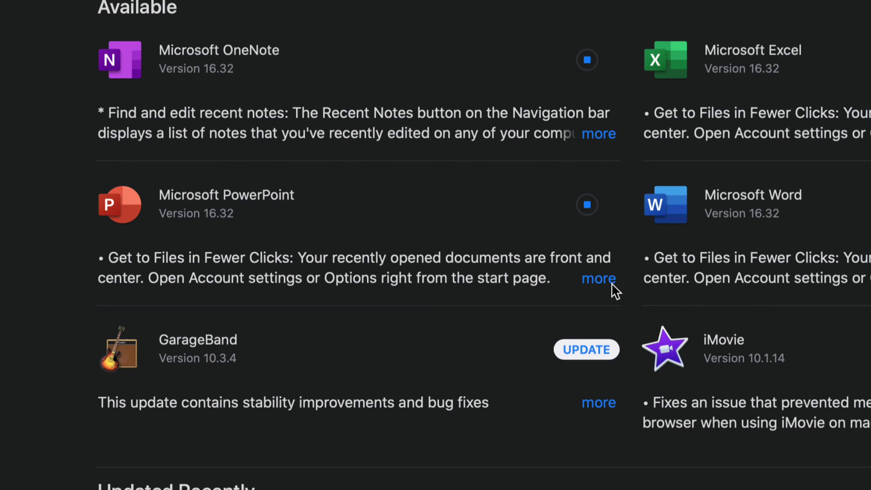
{"action": "left_click", "coordinate": [598, 278]}
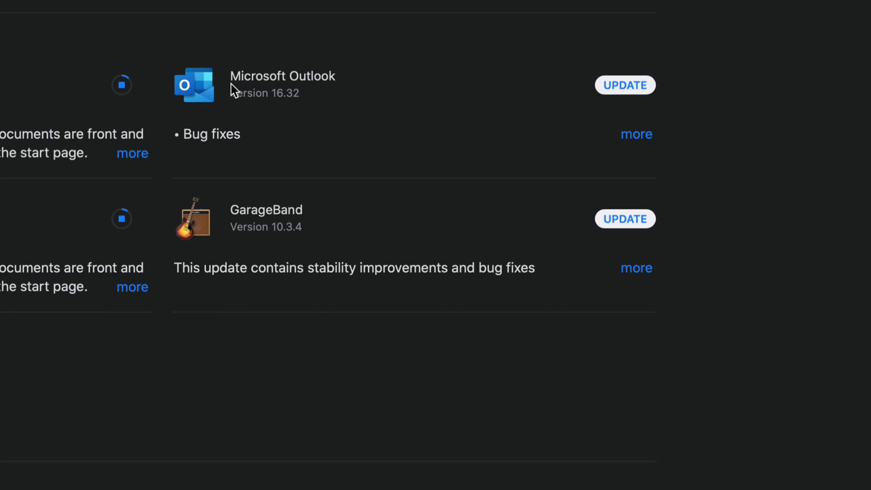
{"action": "left_click", "coordinate": [615, 85]}
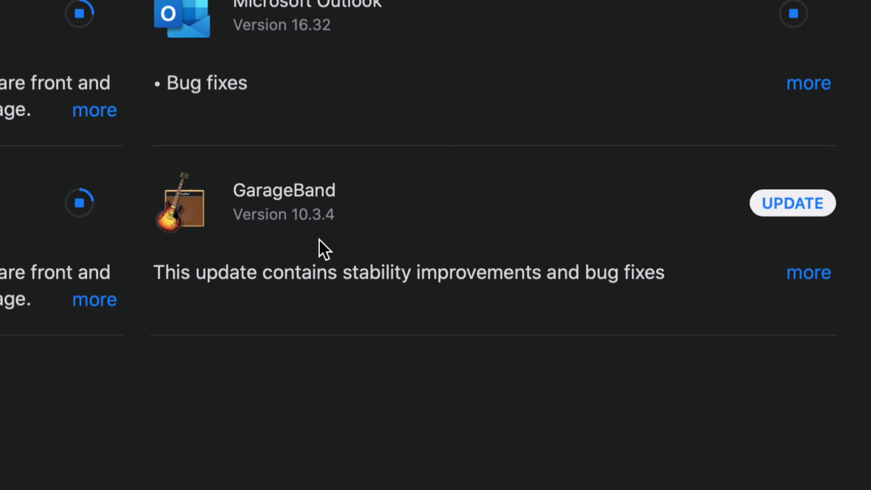
{"action": "left_click", "coordinate": [782, 205]}
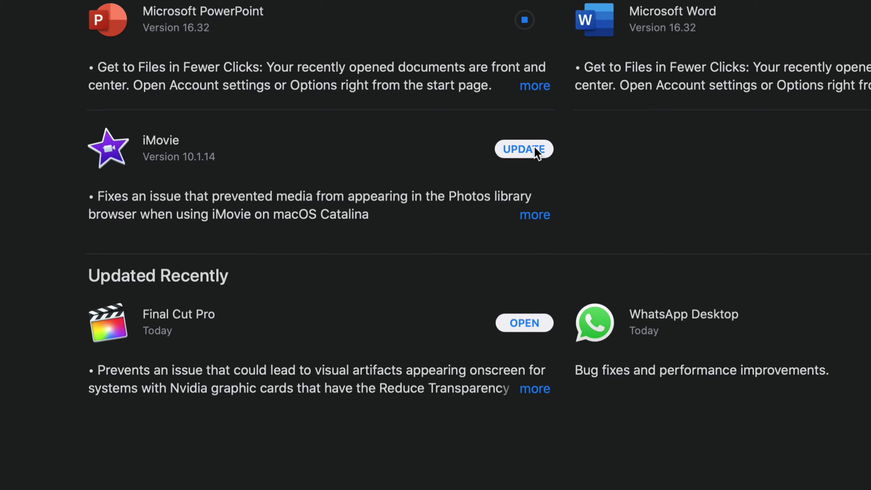
- Update iMovie and expand its full release notes showing version 10.1.14 at 2.2 GB
{"action": "left_click", "coordinate": [534, 149]}
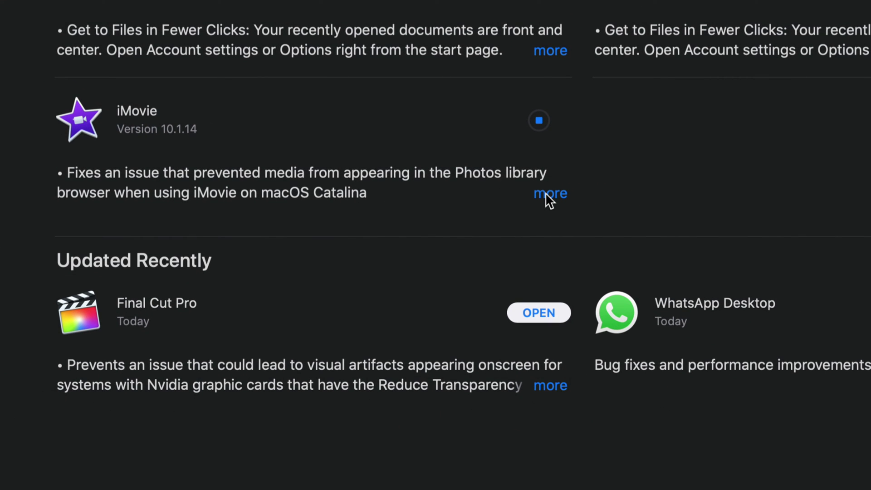
{"action": "left_click", "coordinate": [564, 203]}
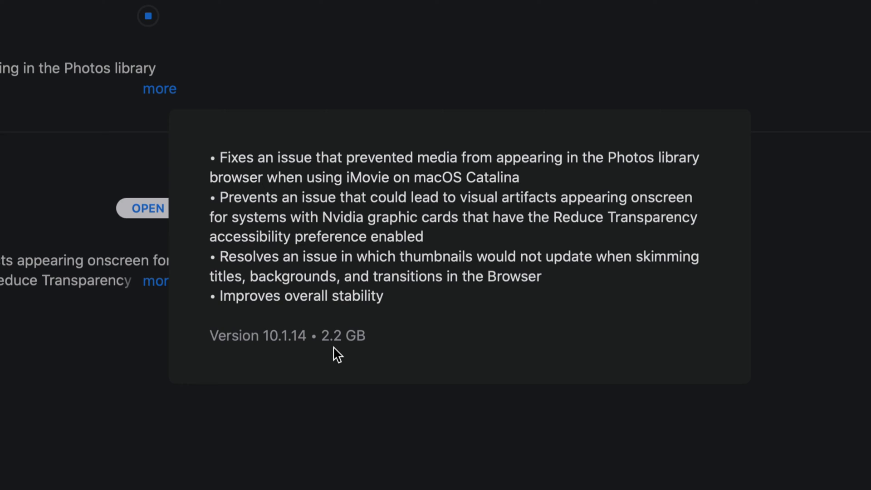
- Dismiss the iMovie release notes popover to return to the Updates list
{"action": "left_click", "coordinate": [646, 408]}
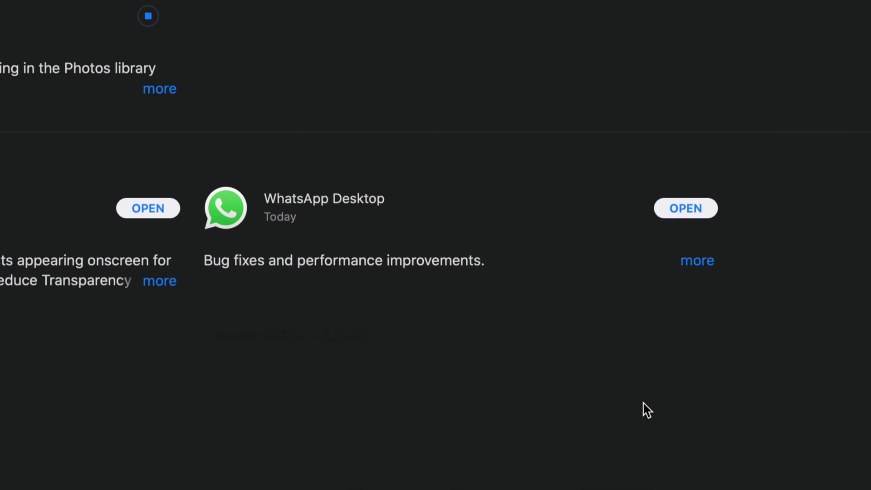